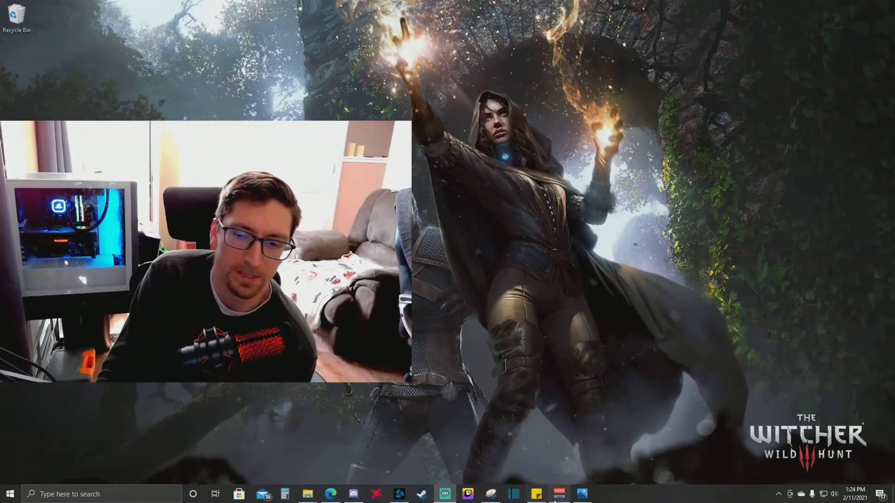
Bring up the VoiceMeeter Banana mixer from the taskbar and drag it up and right.
mouse_move(560, 501)
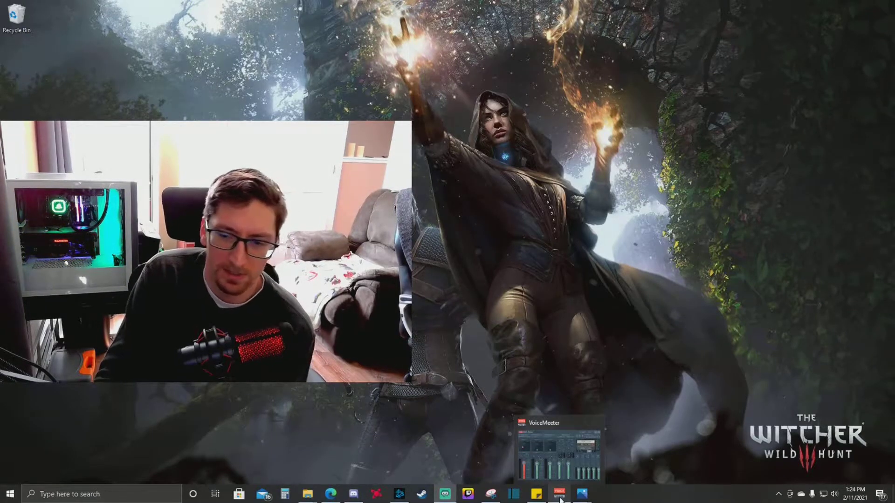
left_click(558, 498)
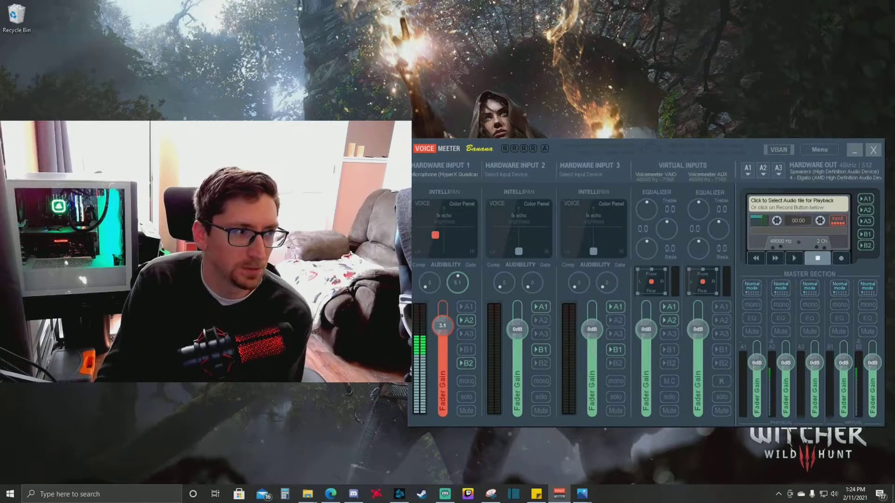
left_click_drag(501, 148, 502, 128)
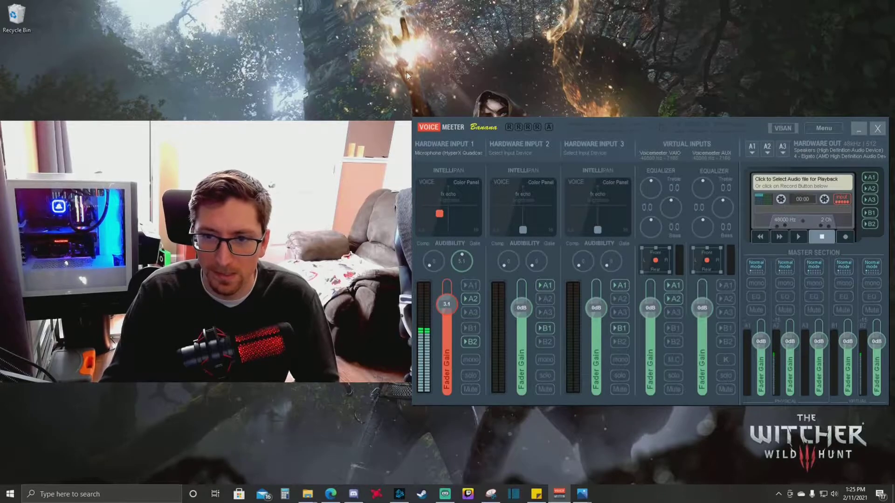
left_click(450, 145)
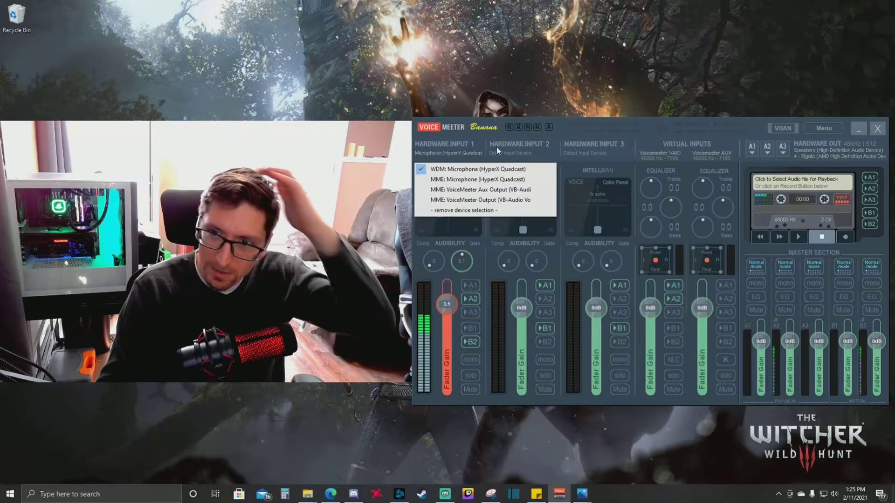
left_click(457, 142)
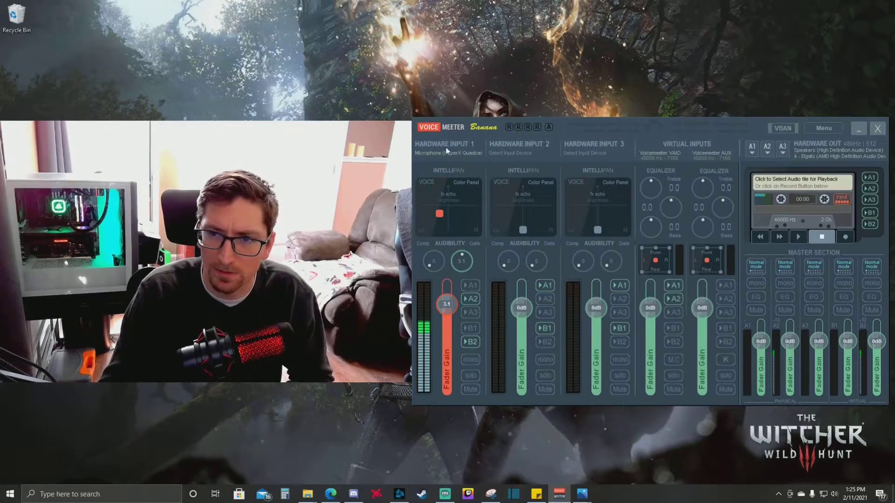
left_click(447, 146)
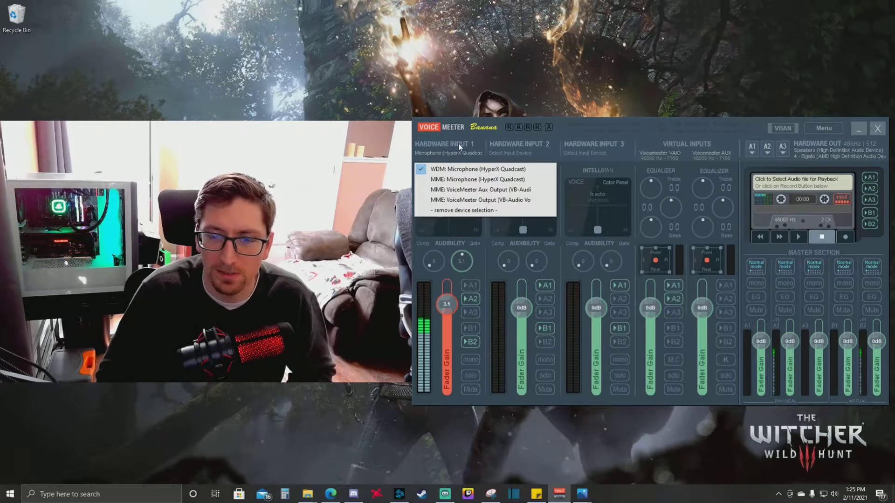
left_click(480, 270)
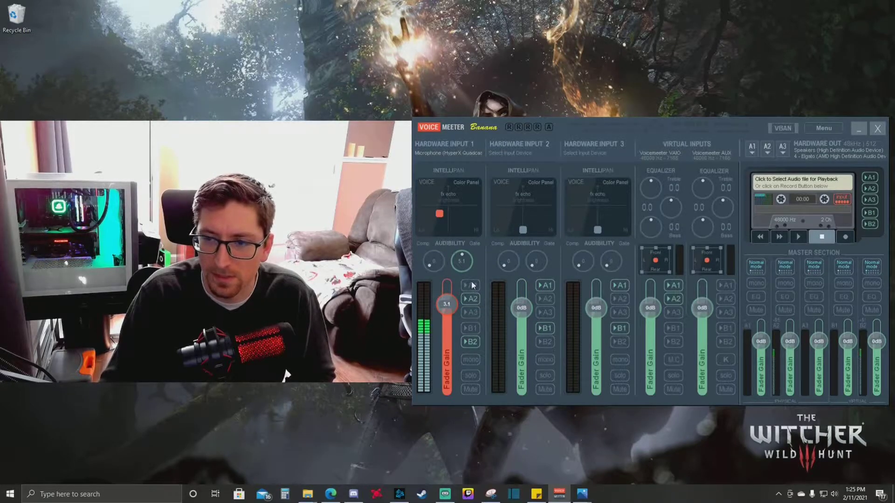
left_click(470, 343)
left_click(469, 343)
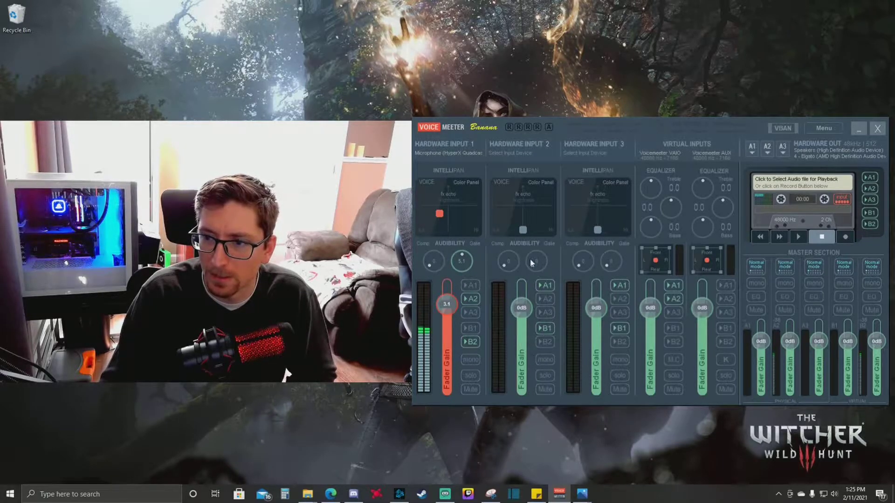
left_click(768, 147)
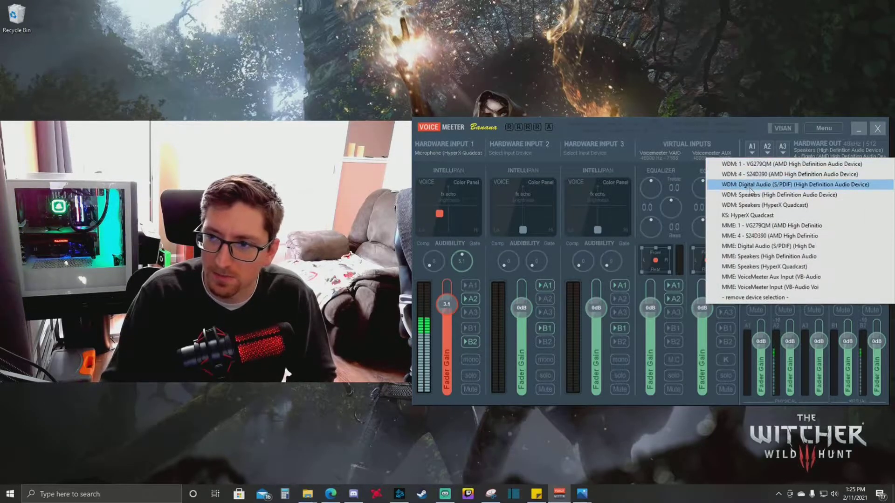
left_click(769, 150)
left_click(769, 151)
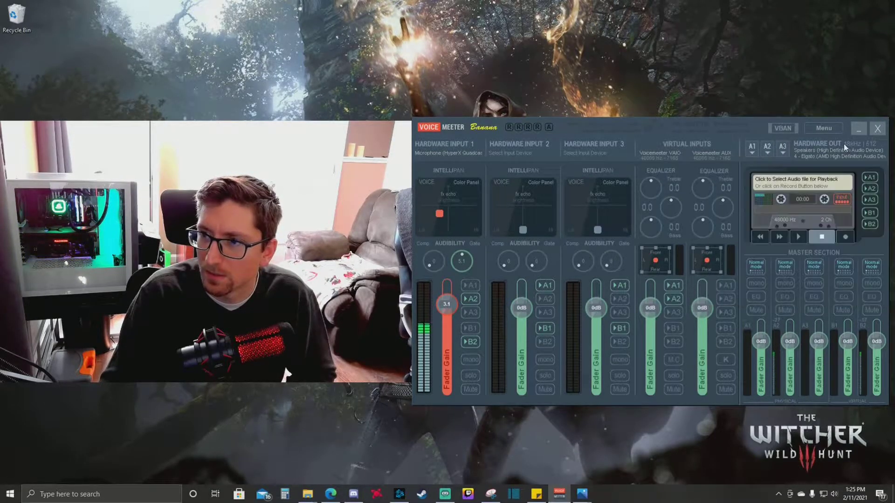
left_click(768, 150)
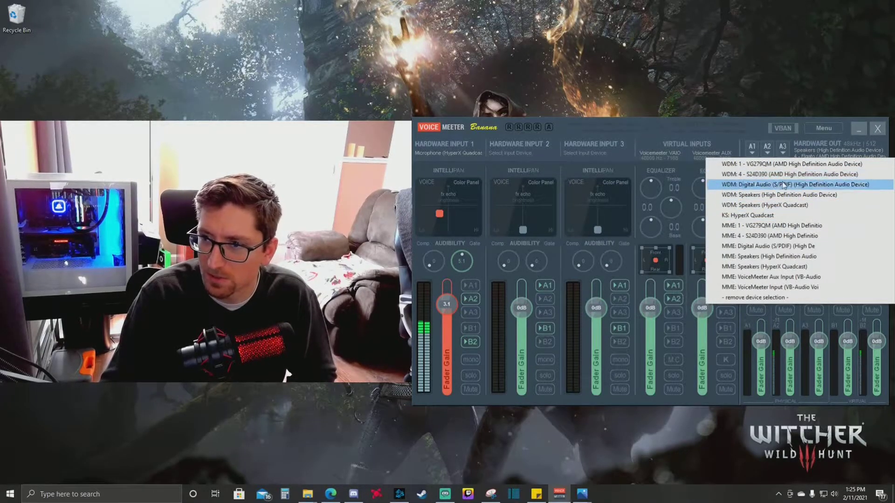
left_click(590, 104)
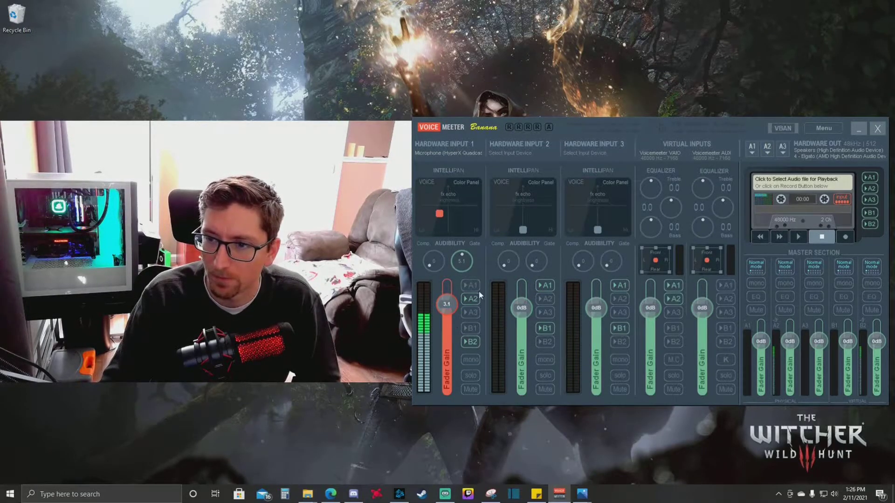
Toggle Input 1's B2 send off and back on, then open the Hardware Out A device list.
left_click(470, 341)
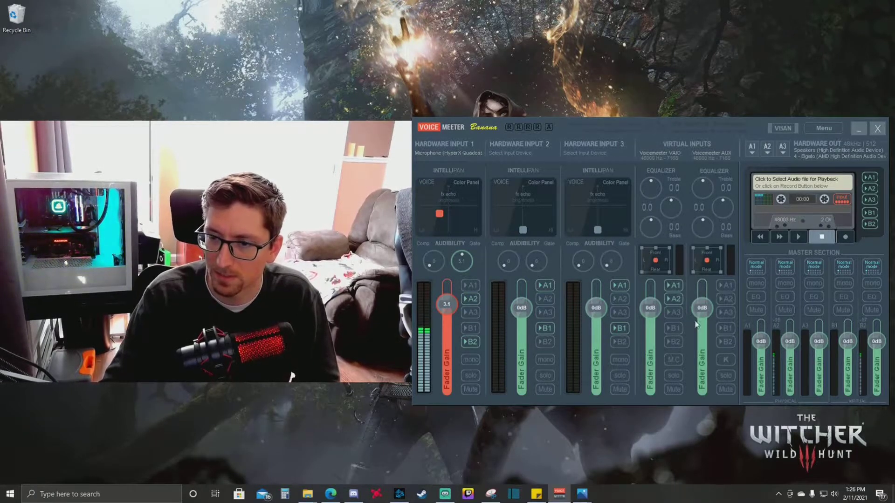
left_click(471, 342)
left_click(471, 342)
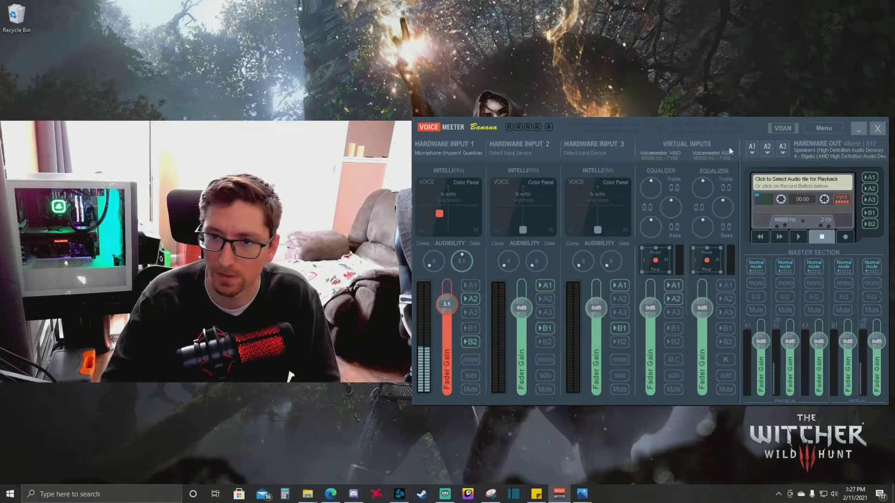
left_click(764, 148)
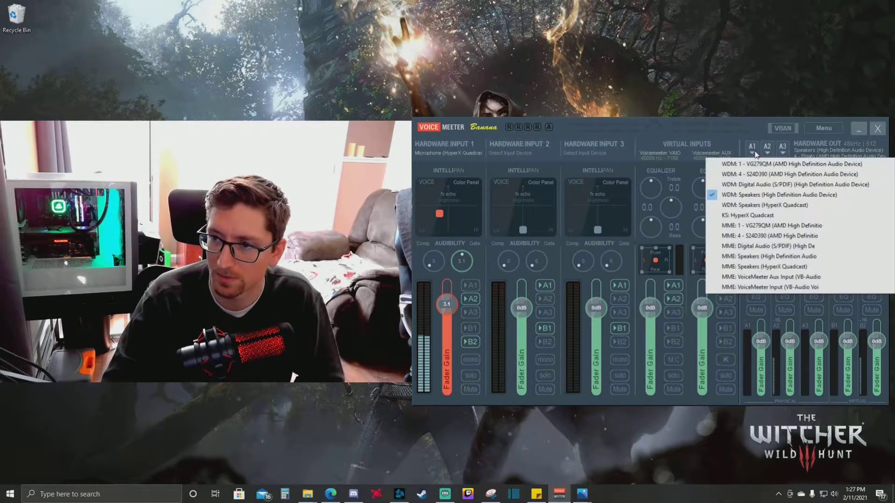
Dismiss the Hardware Out A list, leaving WDM Speakers (High Definition Audio Device) selected.
left_click(770, 196)
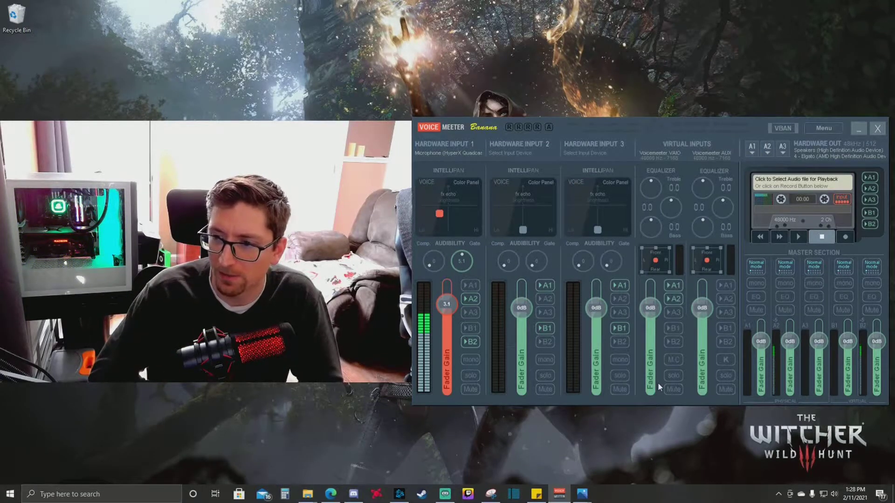
Launch Windows Settings, go to System > Sound, and maximize the window.
left_click(10, 494)
left_click(15, 454)
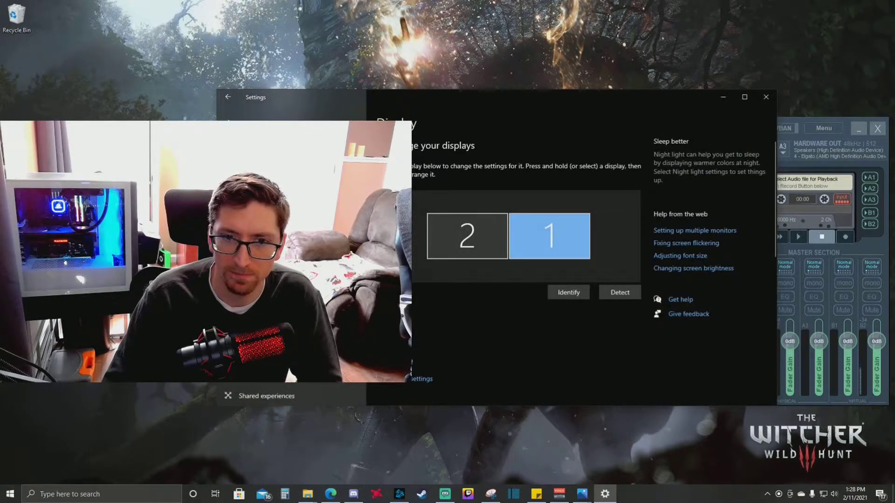
left_click(252, 215)
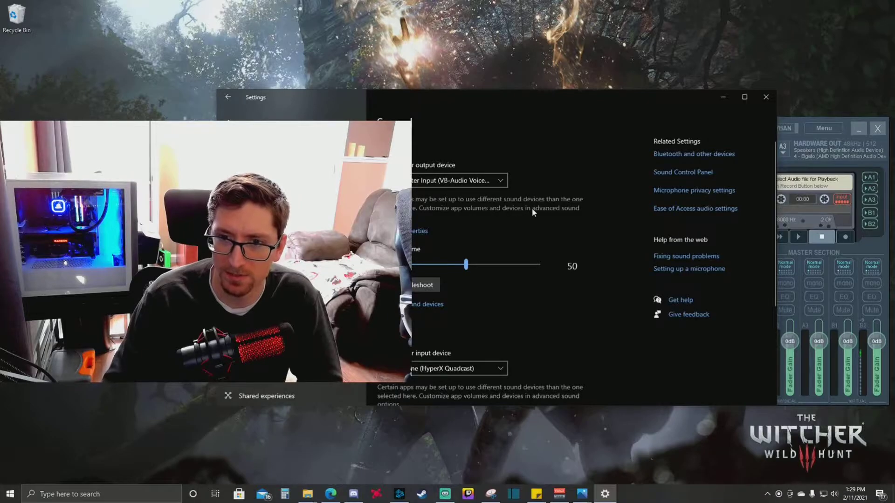
left_click_drag(504, 99, 623, 16)
Move the VoiceMeeter mixer down and expand the Sound page's output device list.
left_click(633, 393)
left_click_drag(633, 141, 631, 205)
left_click(637, 152)
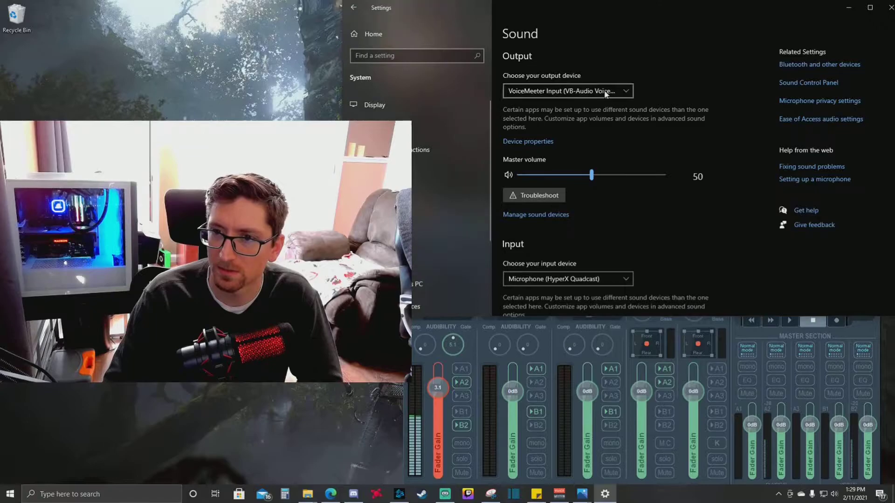
left_click(606, 92)
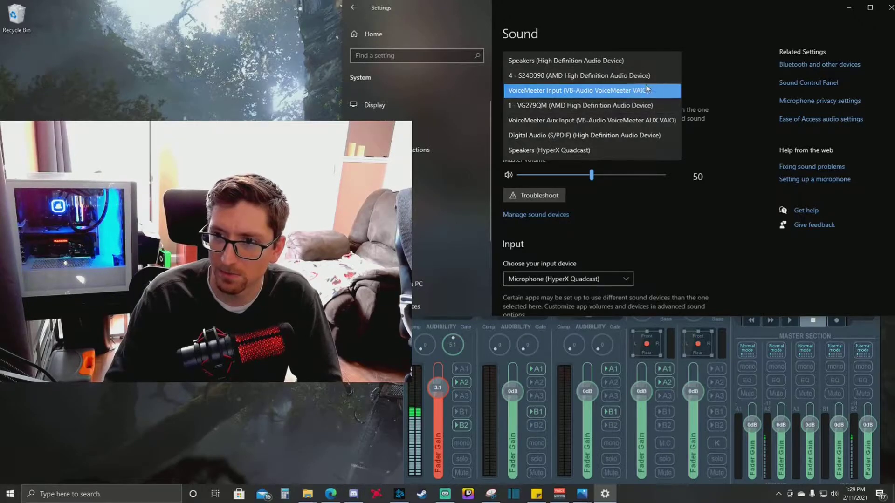
Close the output list with VoiceMeeter Input still selected and bring the mixer forward.
left_click(670, 324)
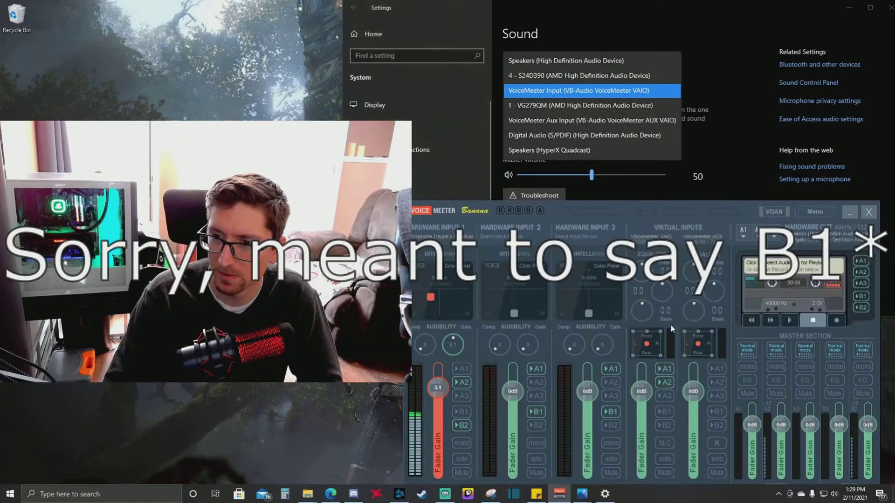
left_click(732, 149)
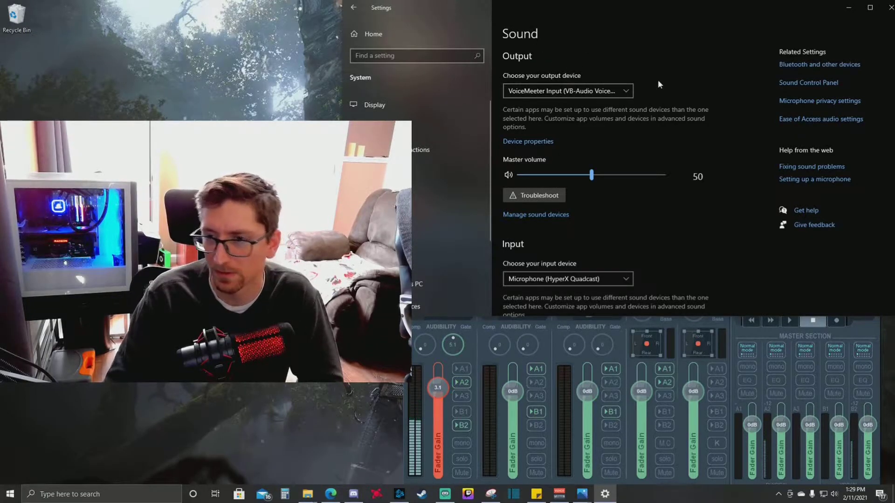
left_click(754, 336)
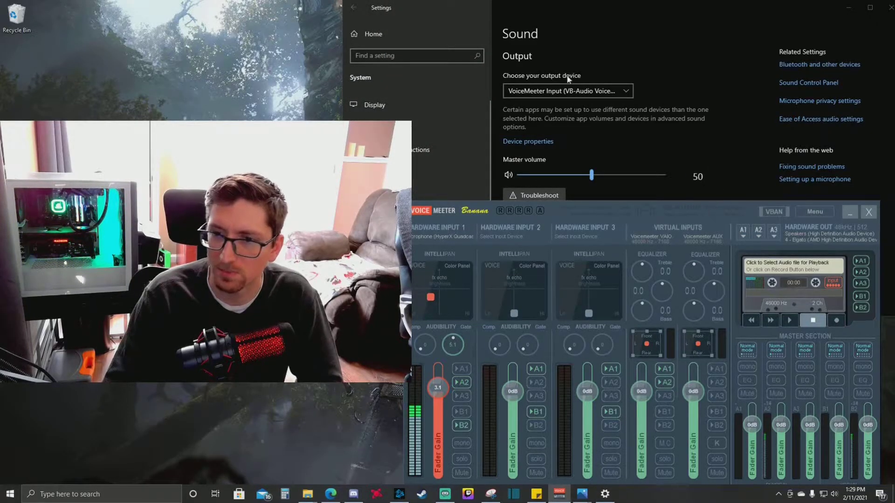
Return to the Sound page, check HyperX Quadcast is the input, and launch Sound Control Panel.
left_click(581, 117)
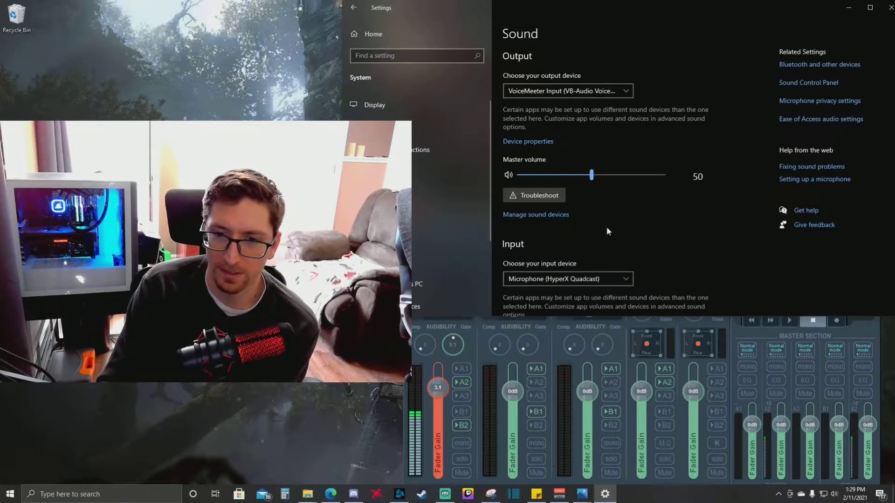
scroll(605, 242, "down", 2)
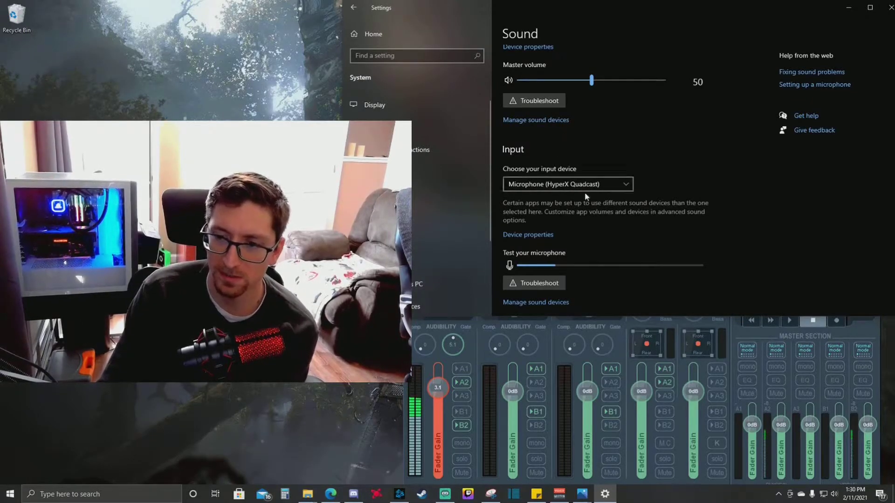
scroll(487, 131, "down", 1)
scroll(504, 131, "up", 3)
scroll(504, 131, "down", 2)
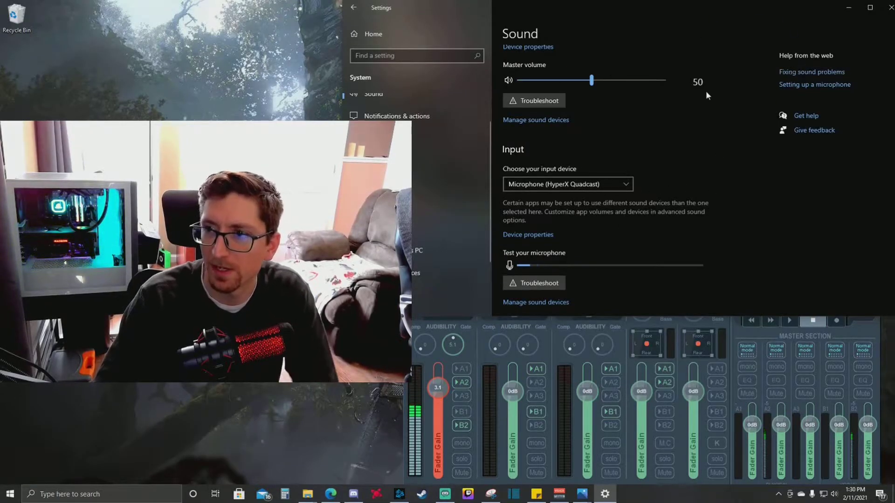
scroll(724, 163, "up", 2)
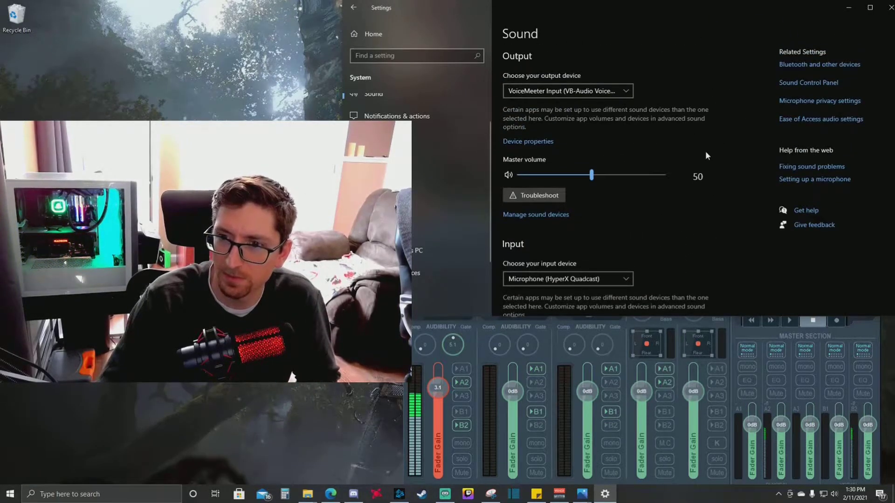
left_click(810, 85)
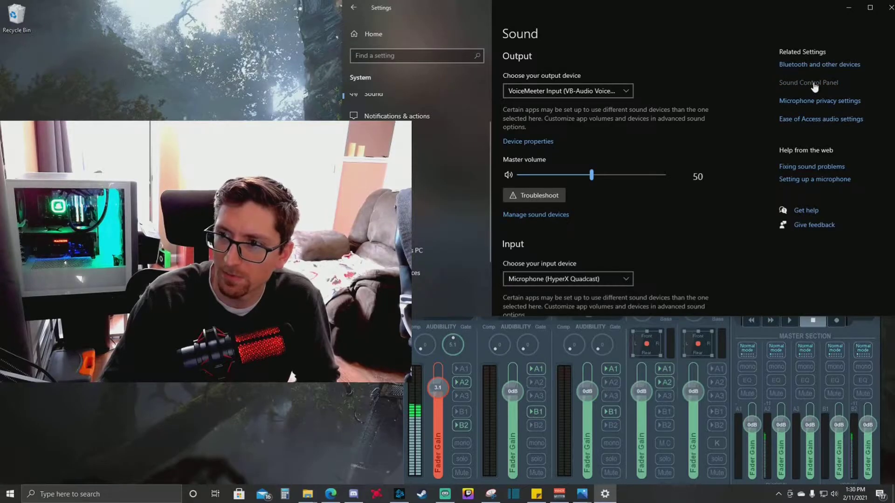
Center the Sound dialog, select VoiceMeeter Aux Input then VoiceMeeter Input, and right-click VoiceMeeter Input.
left_click_drag(100, 38, 532, 77)
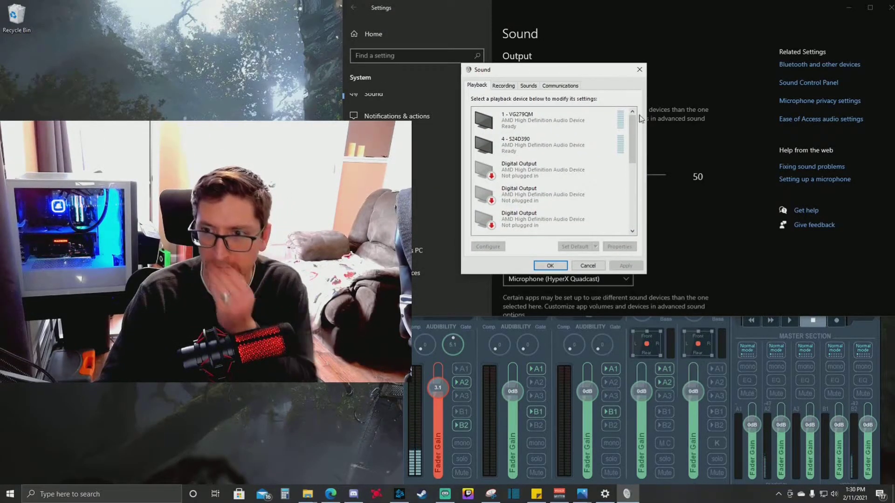
left_click_drag(634, 126, 634, 188)
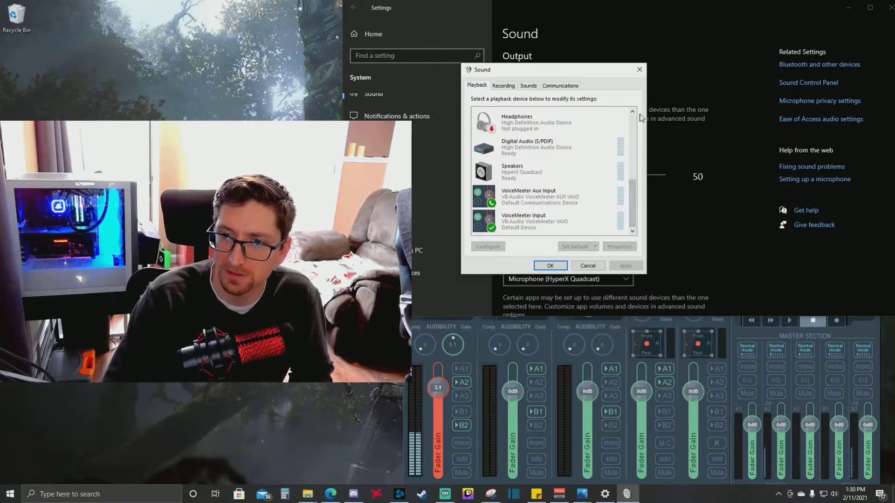
left_click_drag(586, 75, 593, 71)
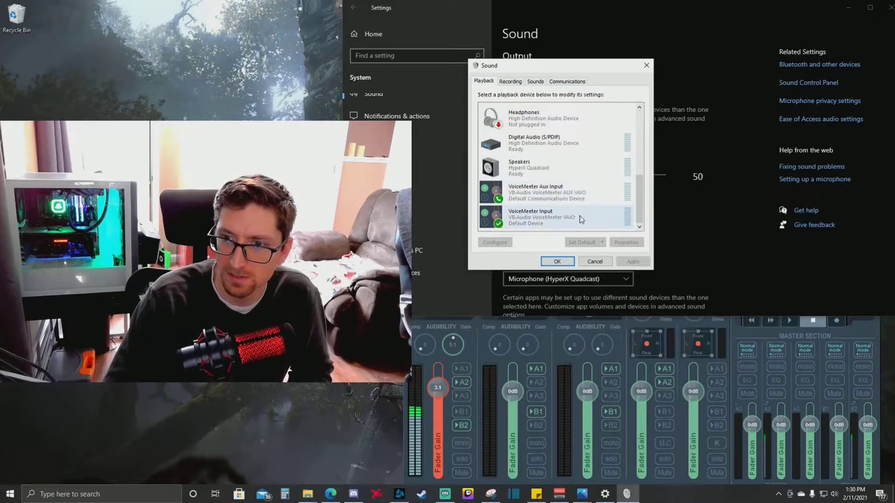
left_click(558, 197)
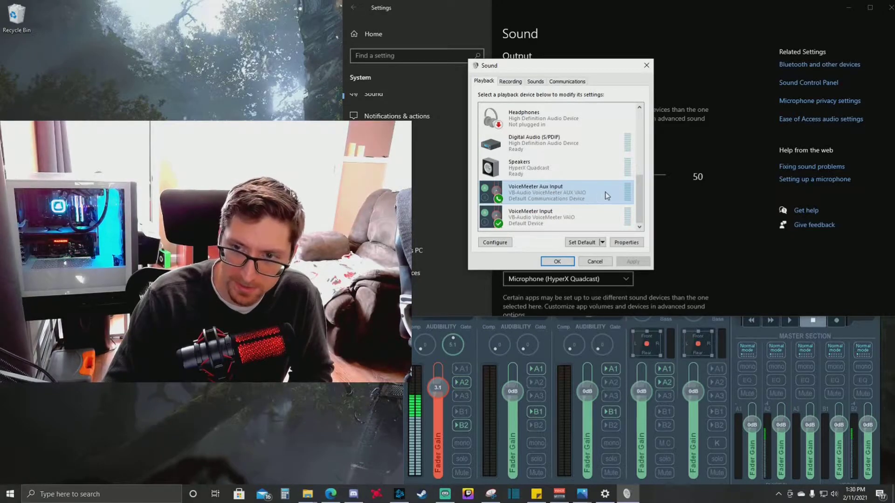
left_click(510, 222)
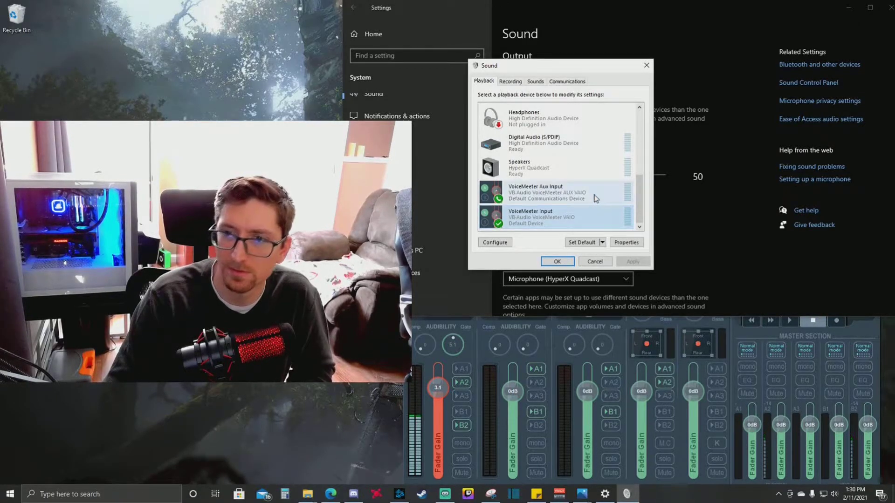
right_click(611, 222)
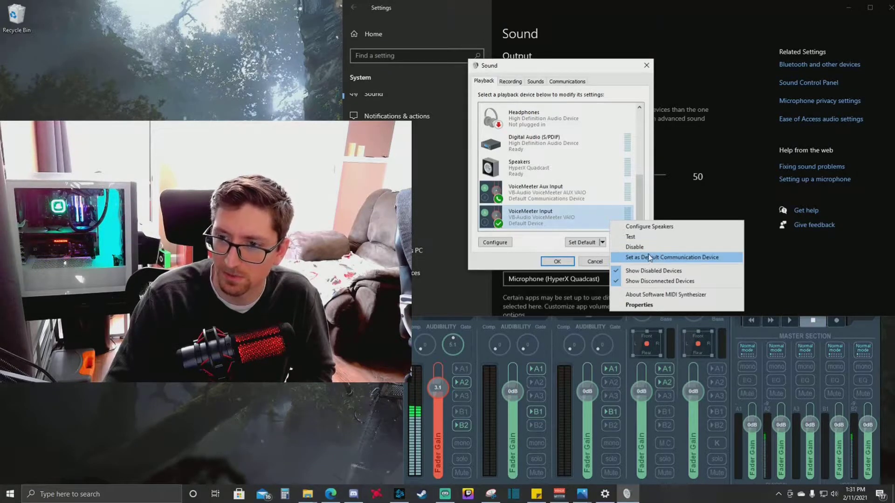
In VoiceMeeter Input's Properties, confirm the Advanced format stays 24 bit, 48000 Hz.
left_click(662, 306)
left_click(526, 118)
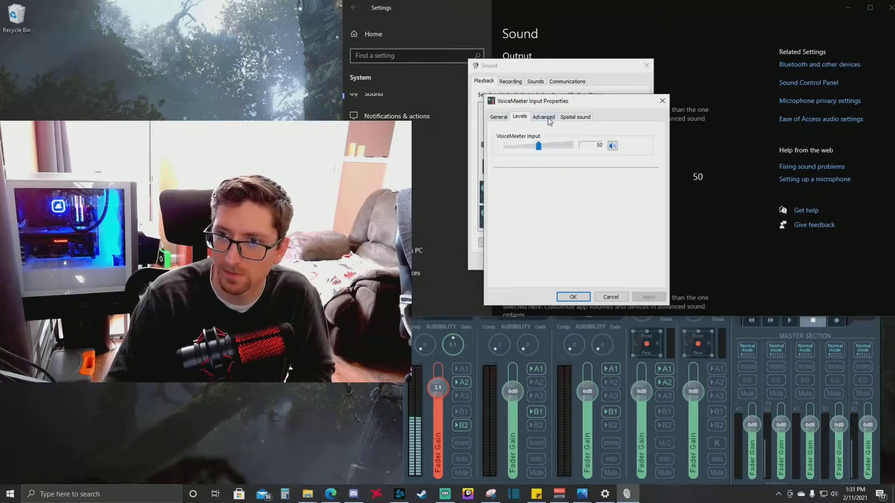
left_click(544, 117)
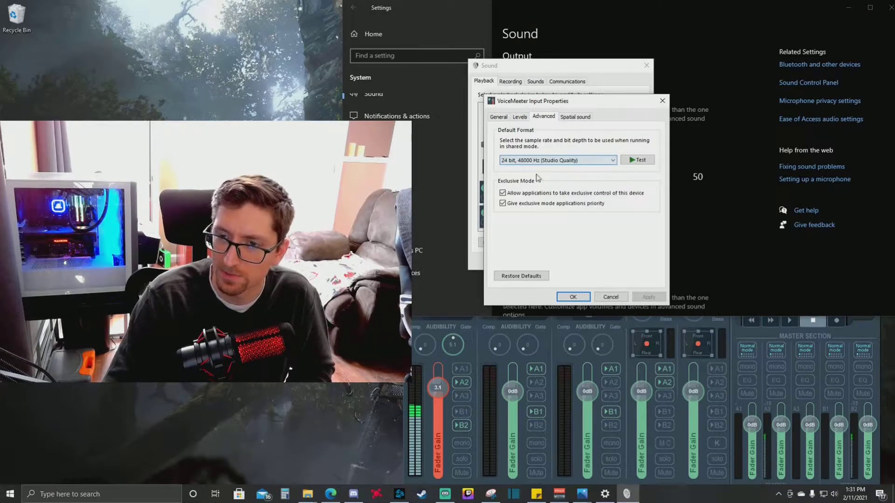
left_click(575, 164)
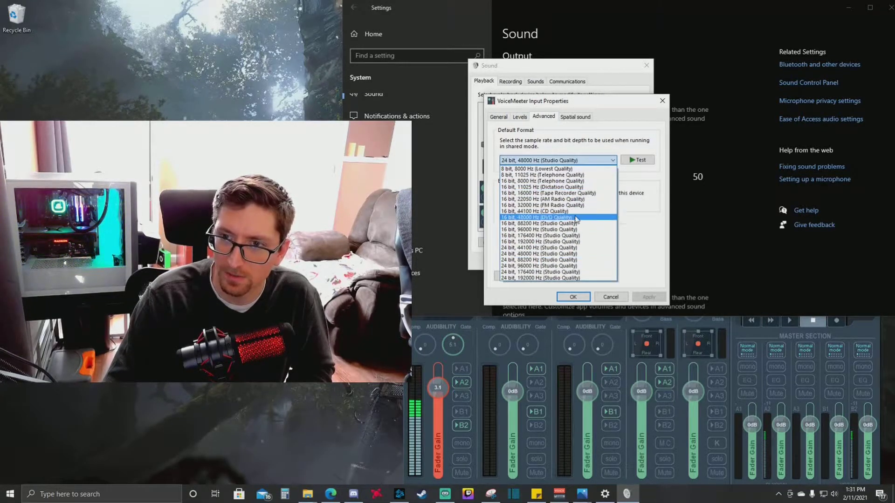
left_click(652, 268)
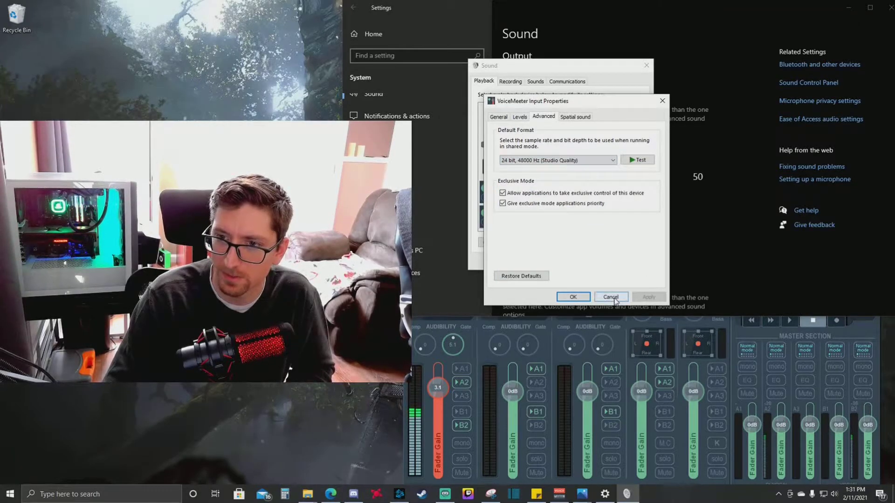
left_click(498, 117)
left_click(519, 117)
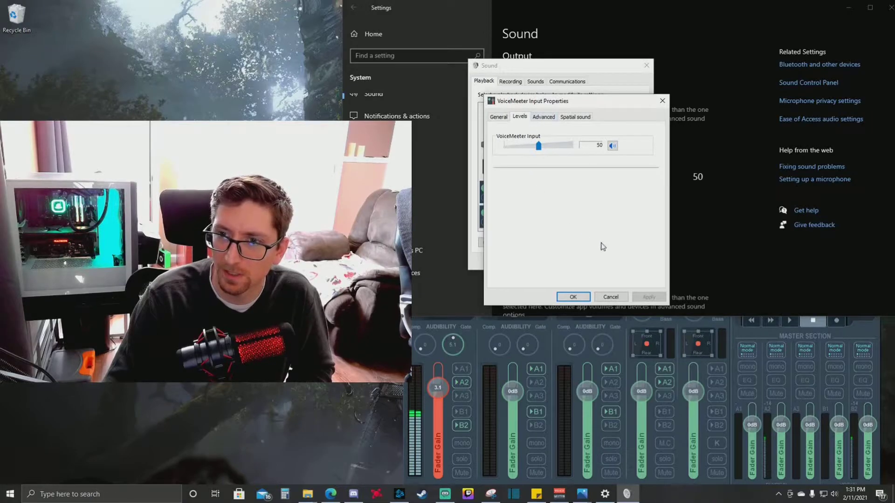
Check the system volume, cancel the Properties dialog, and switch to the Recording tab.
left_click(834, 493)
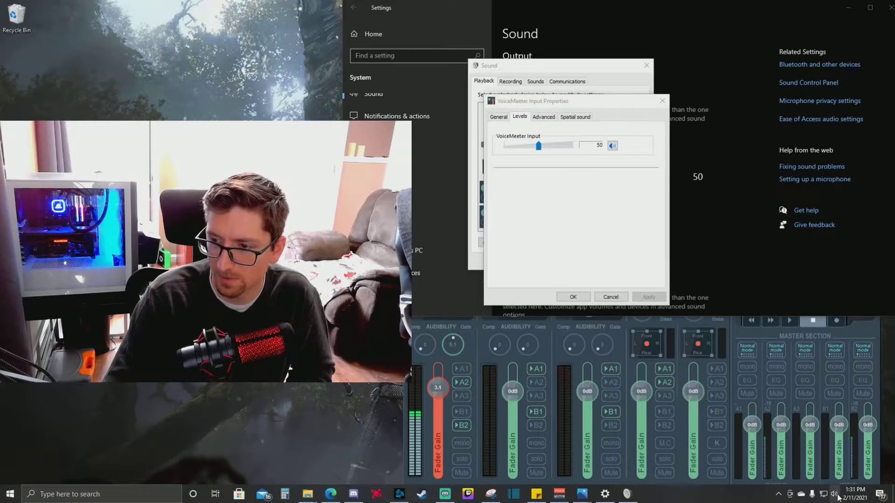
left_click(615, 296)
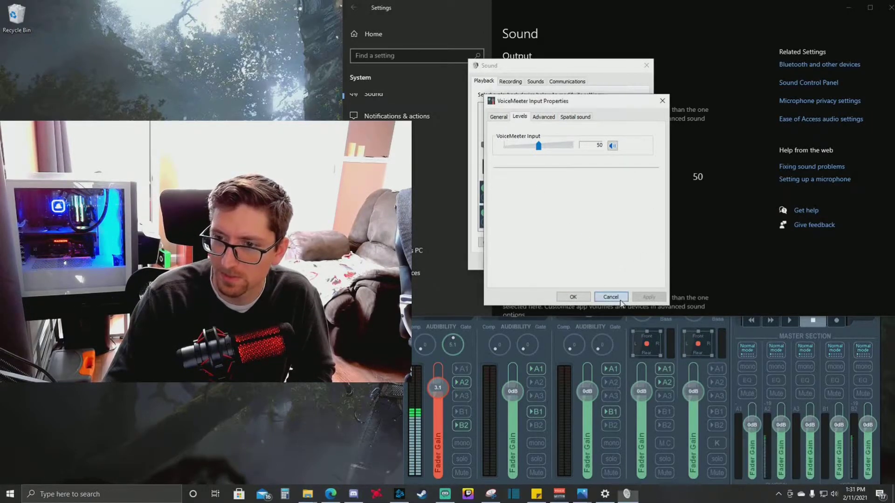
left_click(615, 296)
left_click(510, 81)
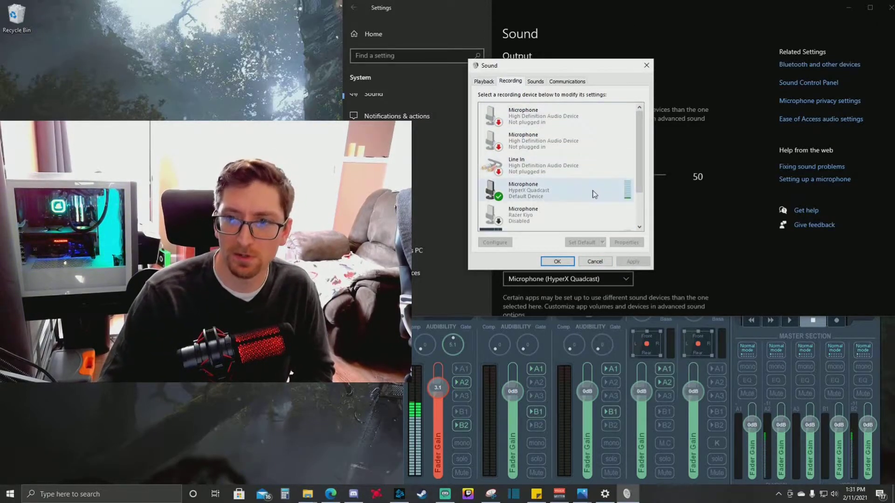
Select the HyperX Quadcast microphone and review its context options on the Recording tab.
scroll(637, 142, "down", 1)
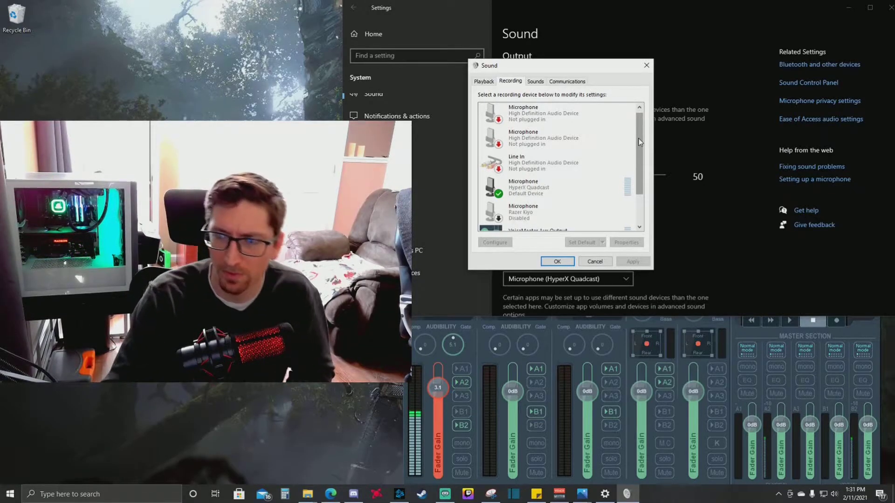
left_click_drag(639, 142, 642, 130)
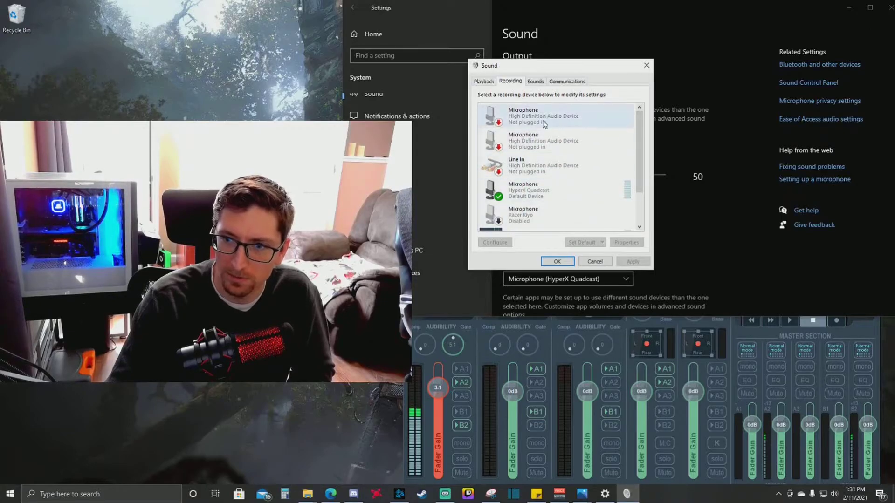
scroll(546, 188, "down", 1)
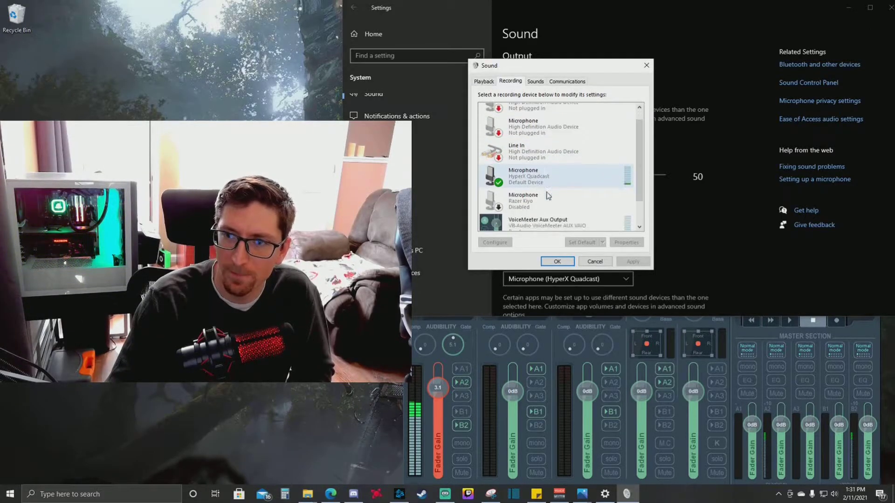
left_click(579, 177)
left_click(580, 179)
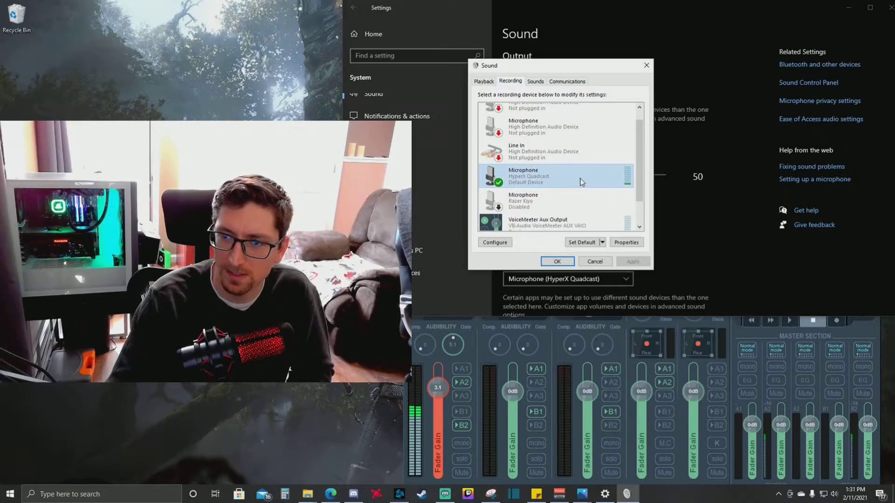
right_click(582, 182)
left_click(610, 206)
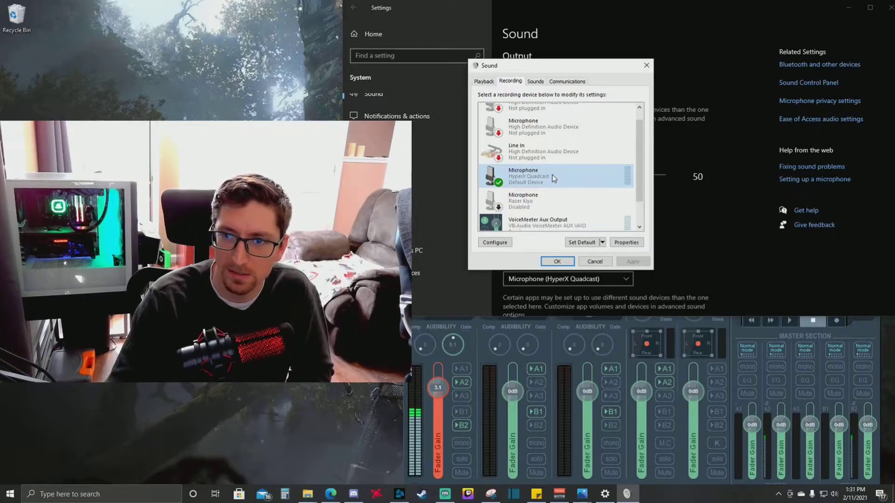
scroll(555, 182, "down", 2)
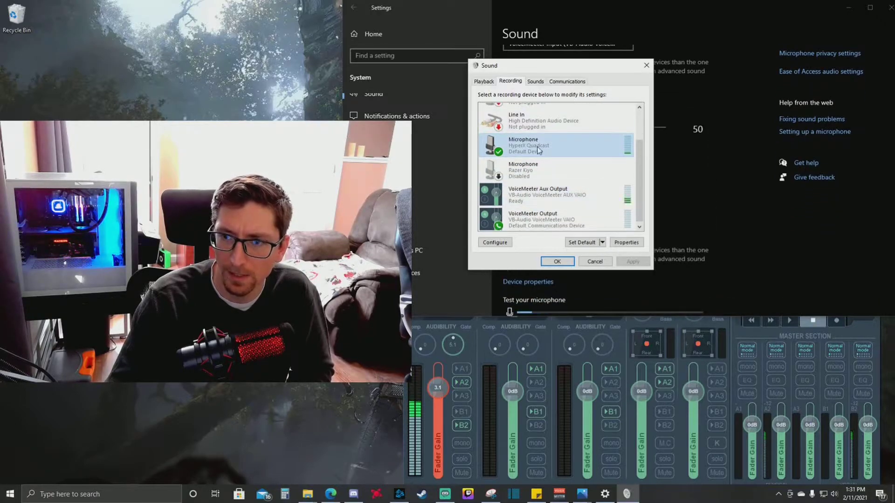
Inspect VoiceMeeter Output and VoiceMeeter Aux Output, then close the Sound window with OK.
left_click(581, 223)
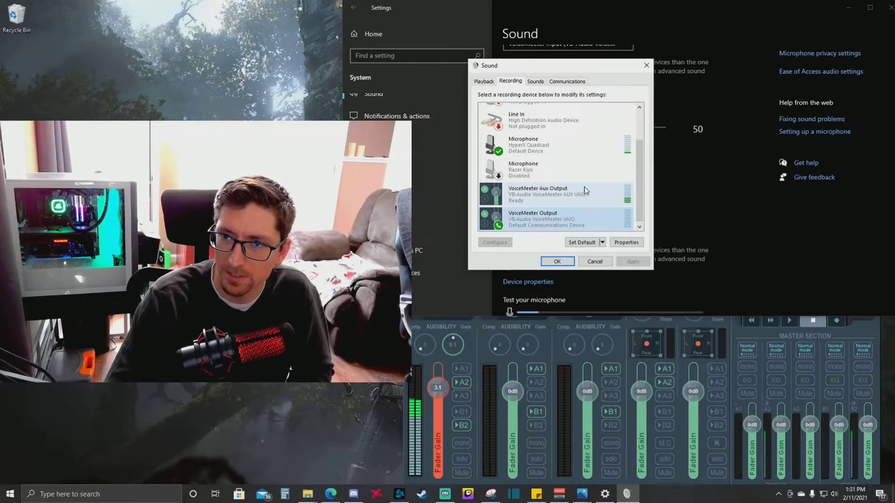
left_click(620, 202)
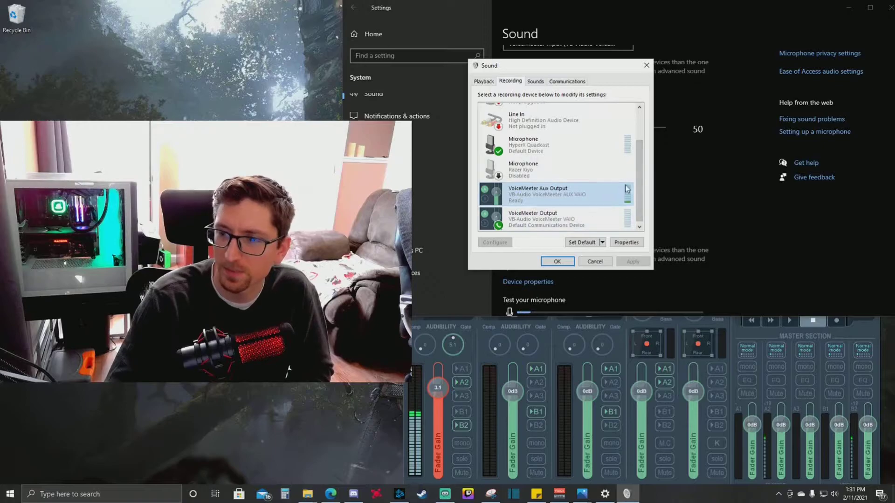
left_click(726, 357)
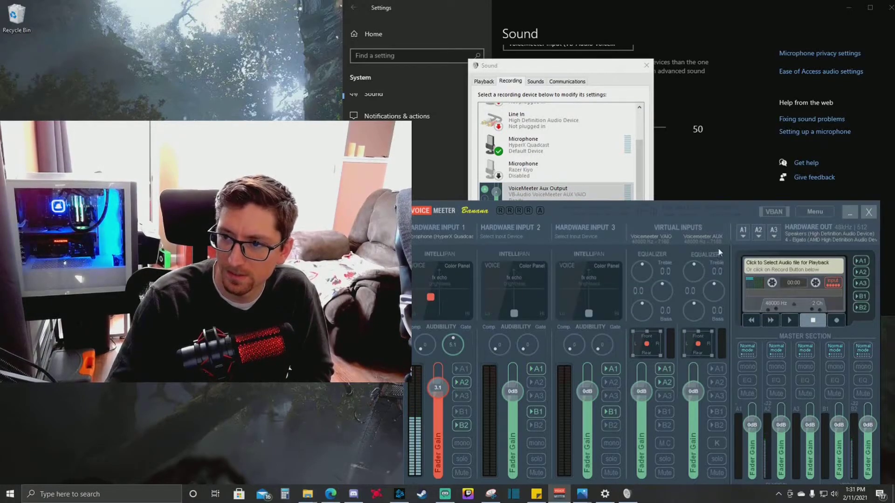
left_click(645, 189)
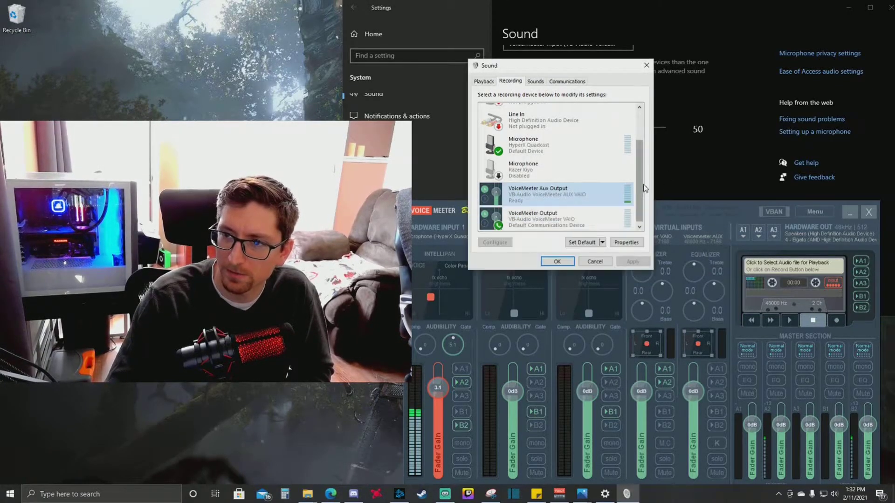
left_click(533, 148)
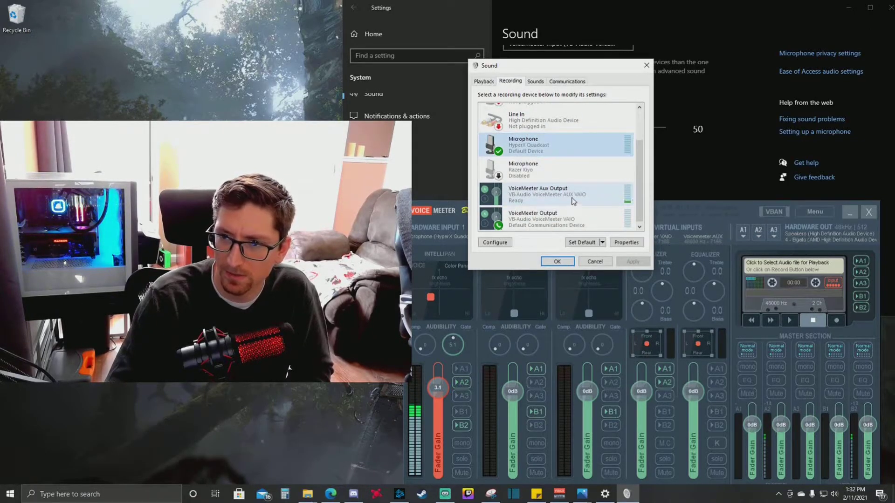
right_click(585, 197)
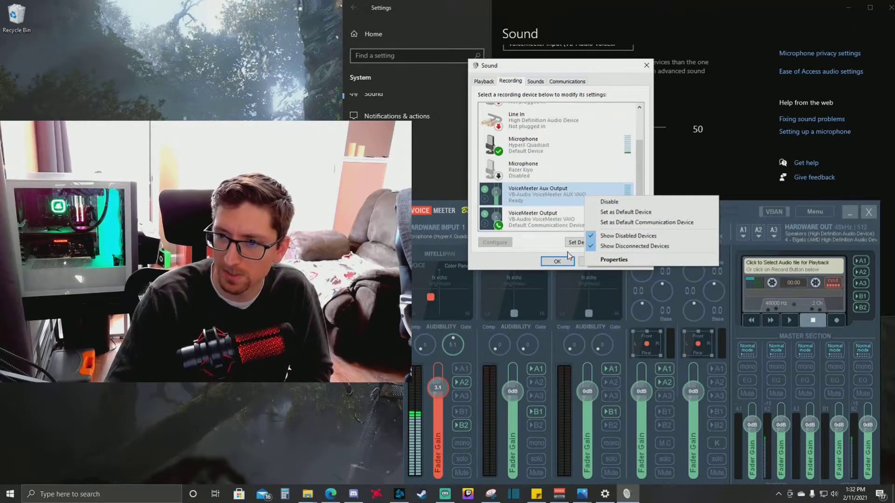
left_click(580, 260)
left_click(558, 261)
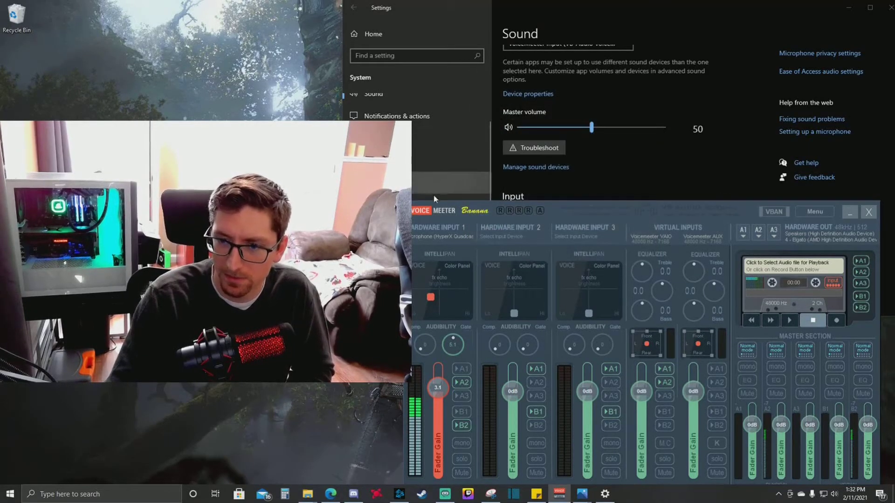
Drag the VoiceMeeter Banana mixer up and slightly left on the desktop.
left_click_drag(619, 203, 616, 124)
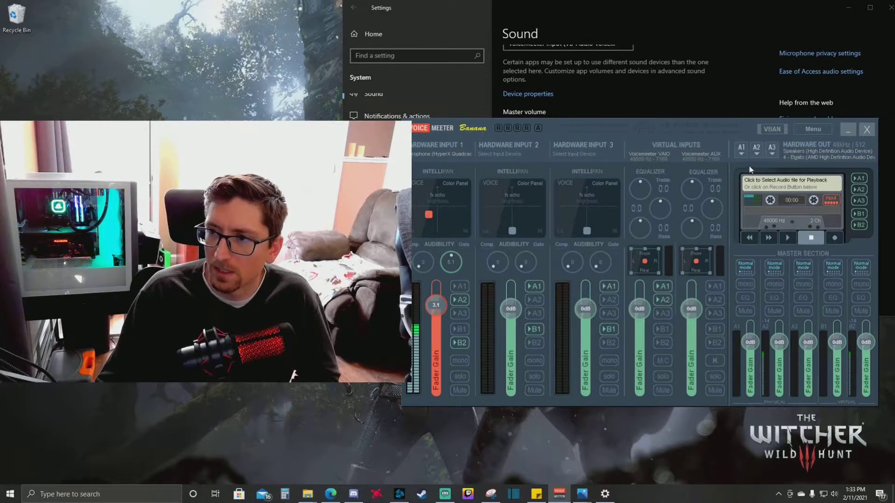
Leave A1 on Speakers (High Definition Audio Device) and switch off A2 on the VAIO strip.
left_click(741, 148)
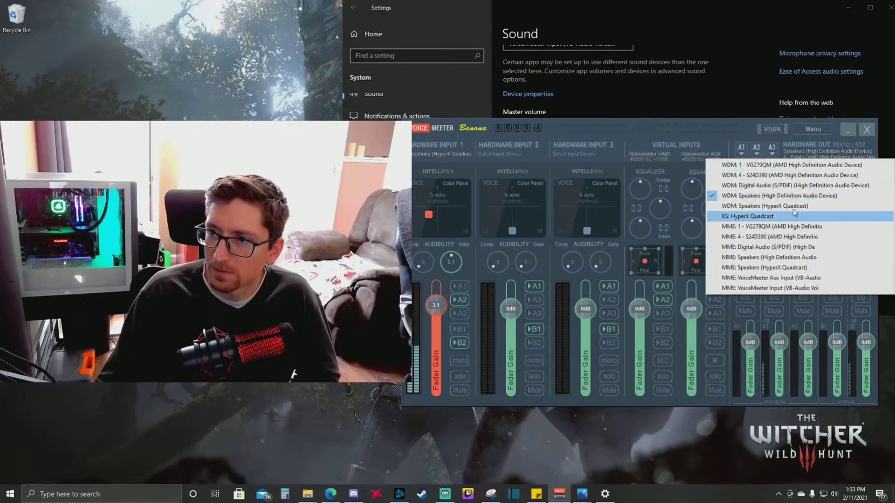
left_click(737, 126)
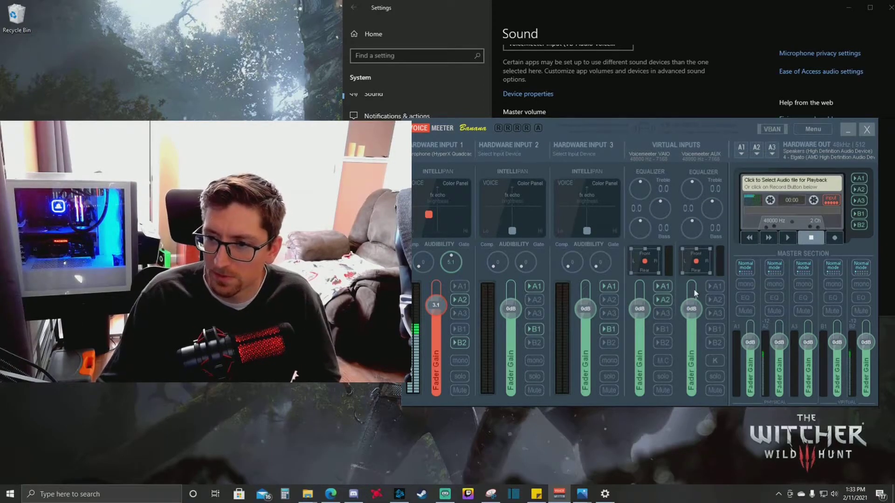
left_click(664, 302)
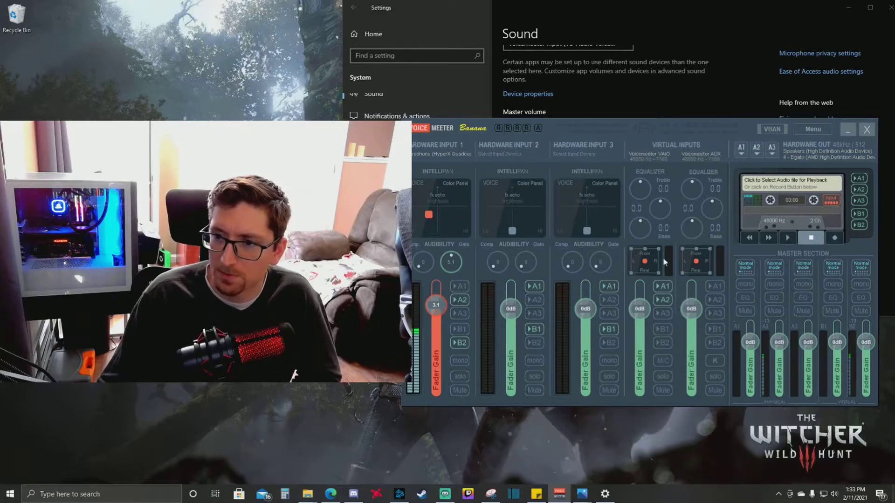